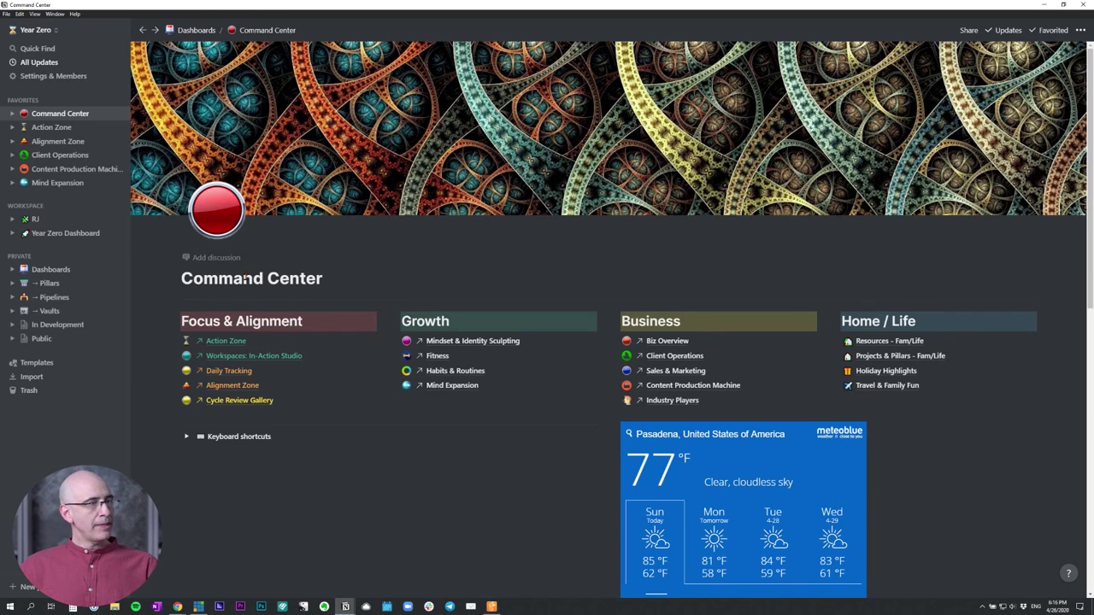
Open Alignment Zone from the Command Center's Focus & Alignment links and scroll to Life Pillars
{"action": "left_click", "coordinate": [229, 385]}
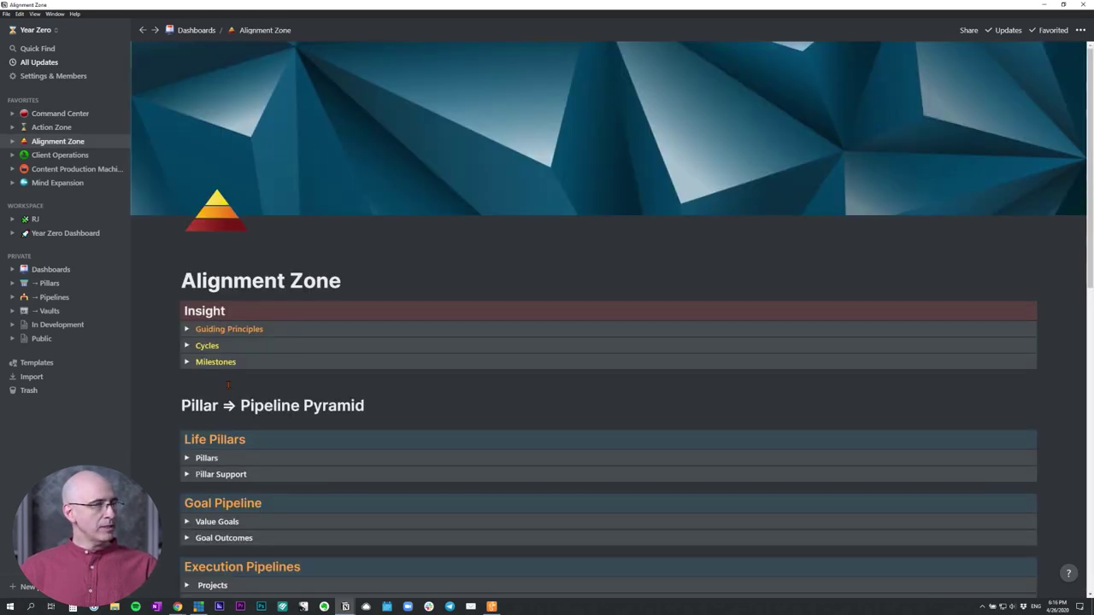
{"action": "scroll", "coordinate": [188, 359], "scroll_direction": "down", "scroll_amount": 1}
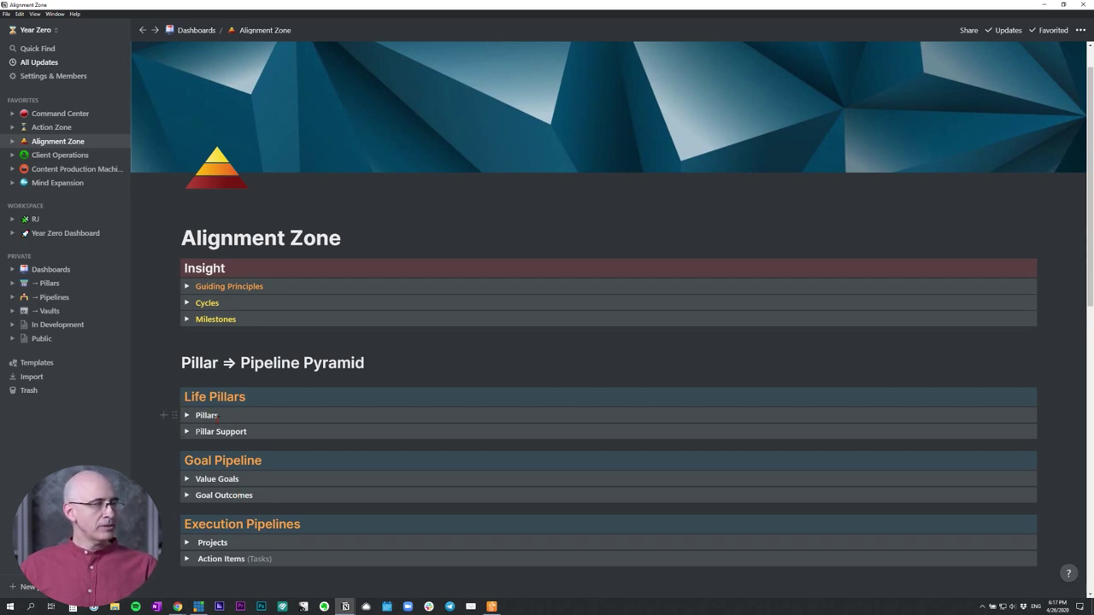
{"action": "scroll", "coordinate": [175, 389], "scroll_direction": "down", "scroll_amount": 1}
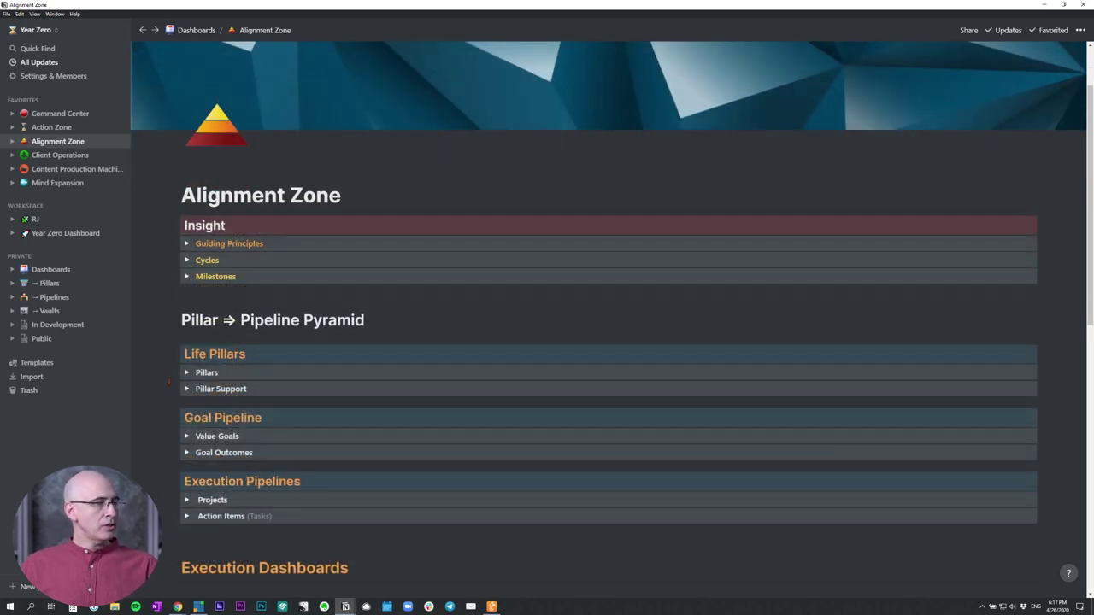
Expand the Pillars toggle and review the table's Status filter and the Learning pillar's Status options
{"action": "left_click", "coordinate": [187, 374]}
{"action": "scroll", "coordinate": [189, 377], "scroll_direction": "down", "scroll_amount": 3}
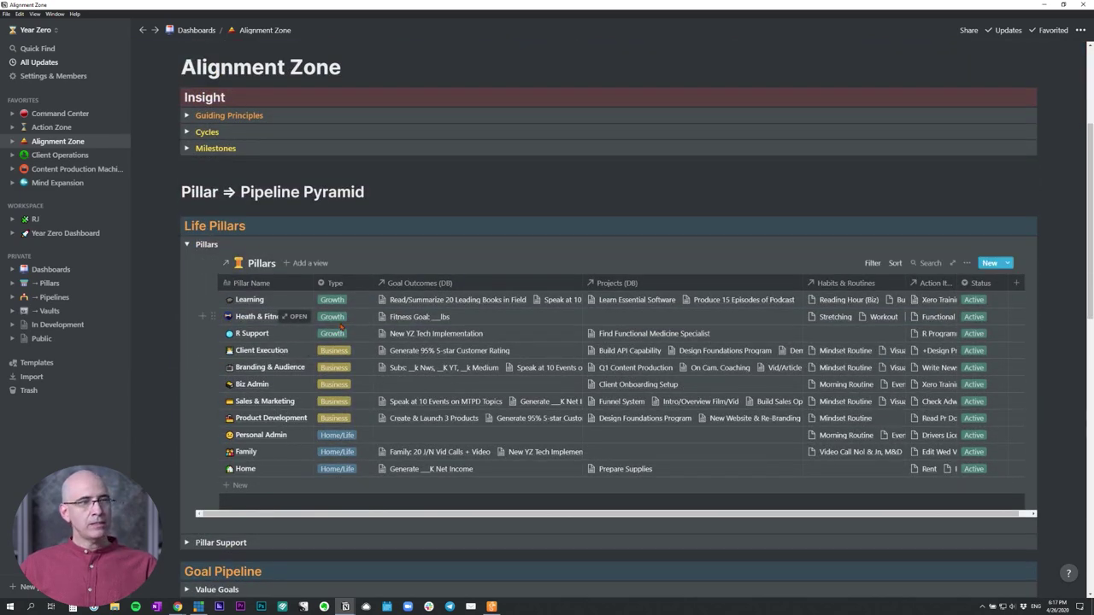
{"action": "left_click", "coordinate": [868, 263]}
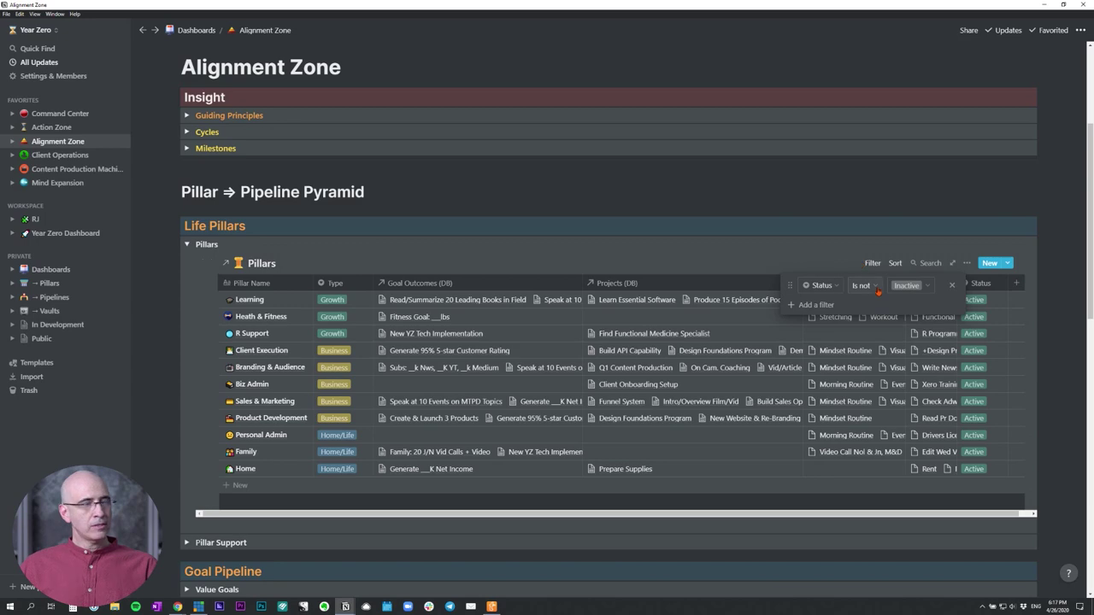
{"action": "left_click", "coordinate": [730, 227]}
{"action": "left_click", "coordinate": [983, 299]}
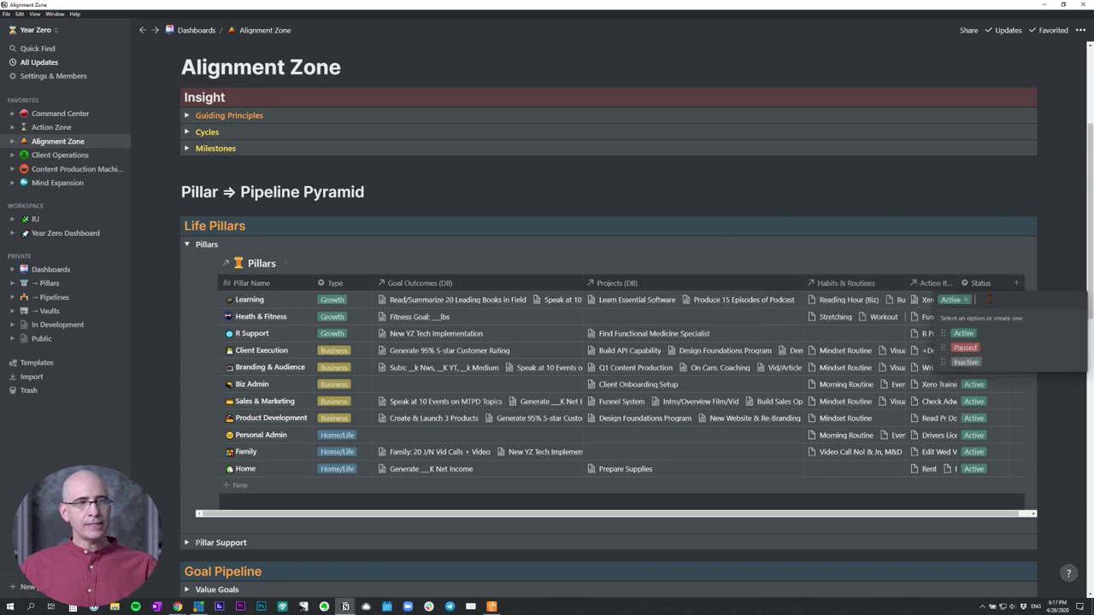
{"action": "scroll", "coordinate": [987, 295], "scroll_direction": "down", "scroll_amount": 1}
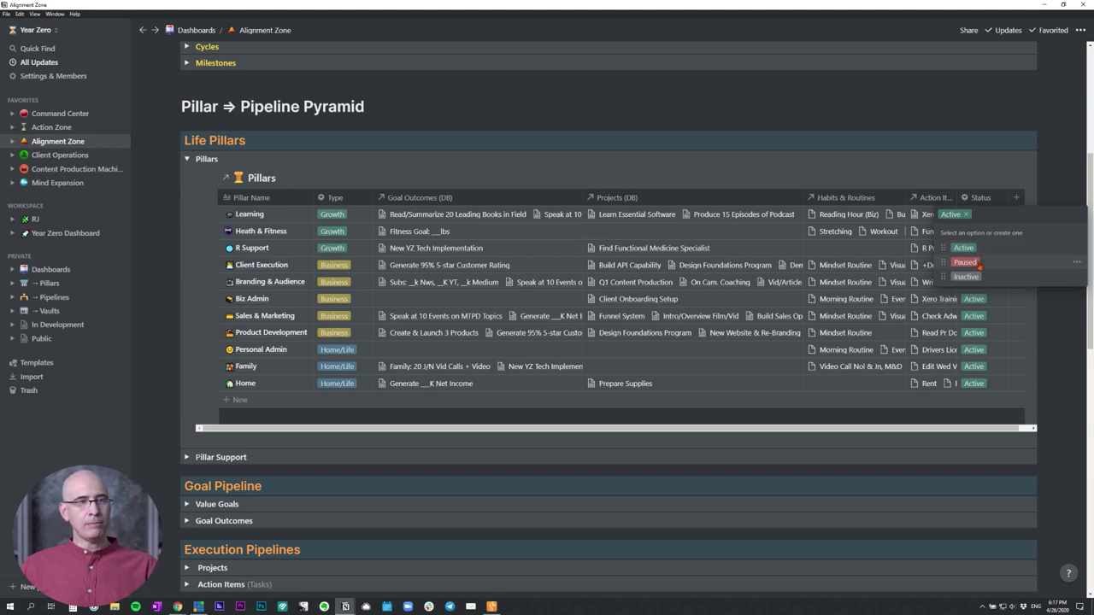
{"action": "left_click", "coordinate": [893, 168]}
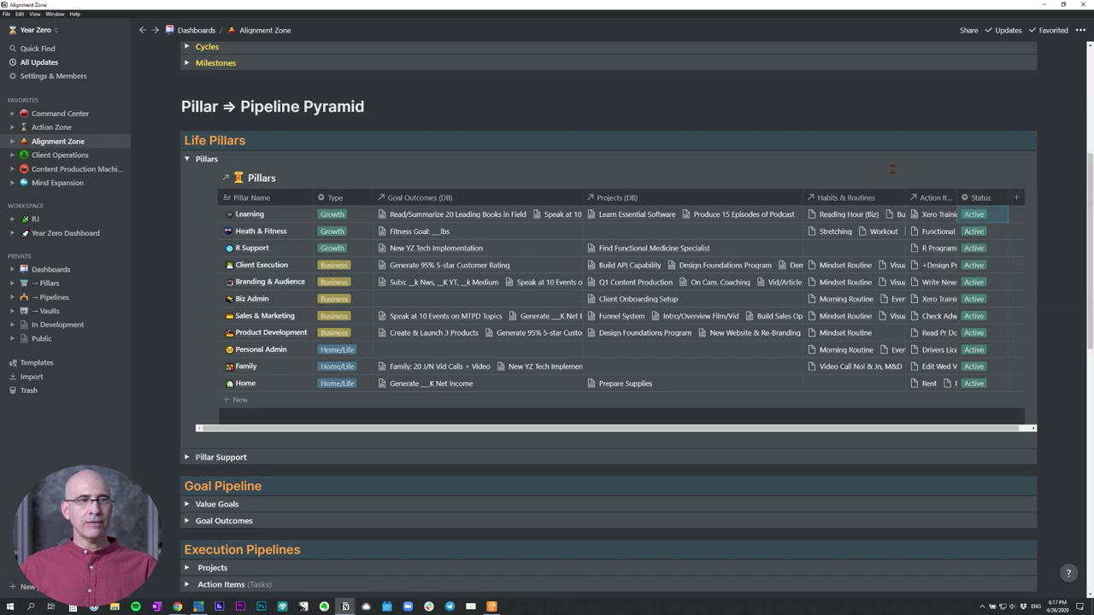
{"action": "left_click", "coordinate": [355, 214]}
{"action": "left_click", "coordinate": [378, 165]}
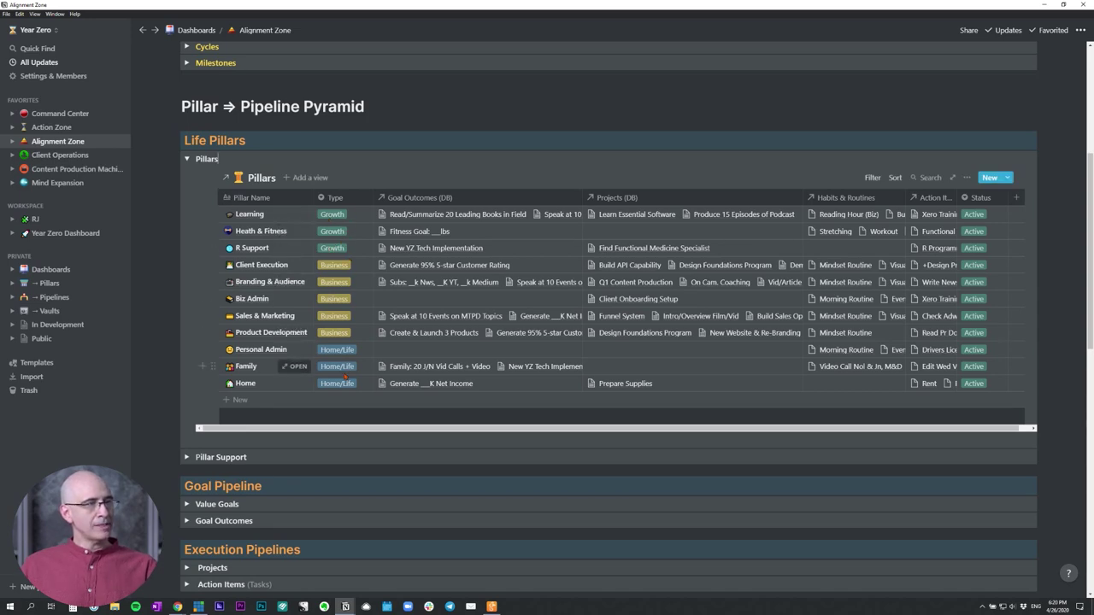
Go back to Command Center from the sidebar Favorites
{"action": "left_click", "coordinate": [60, 114]}
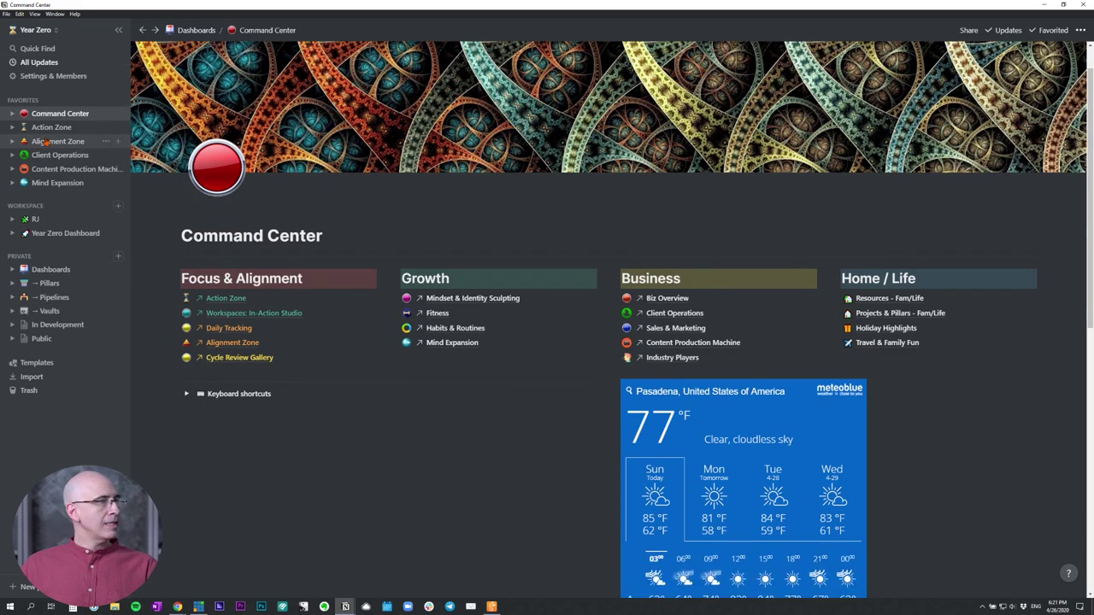
{"action": "left_click", "coordinate": [45, 142]}
{"action": "scroll", "coordinate": [341, 342], "scroll_direction": "down", "scroll_amount": 5}
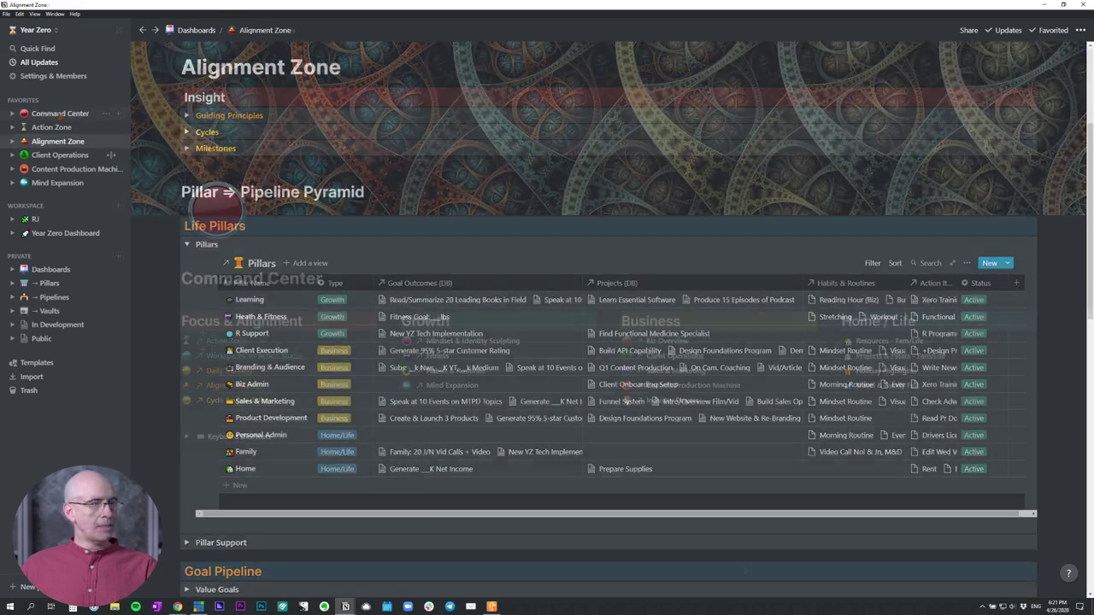
{"action": "left_click", "coordinate": [60, 113]}
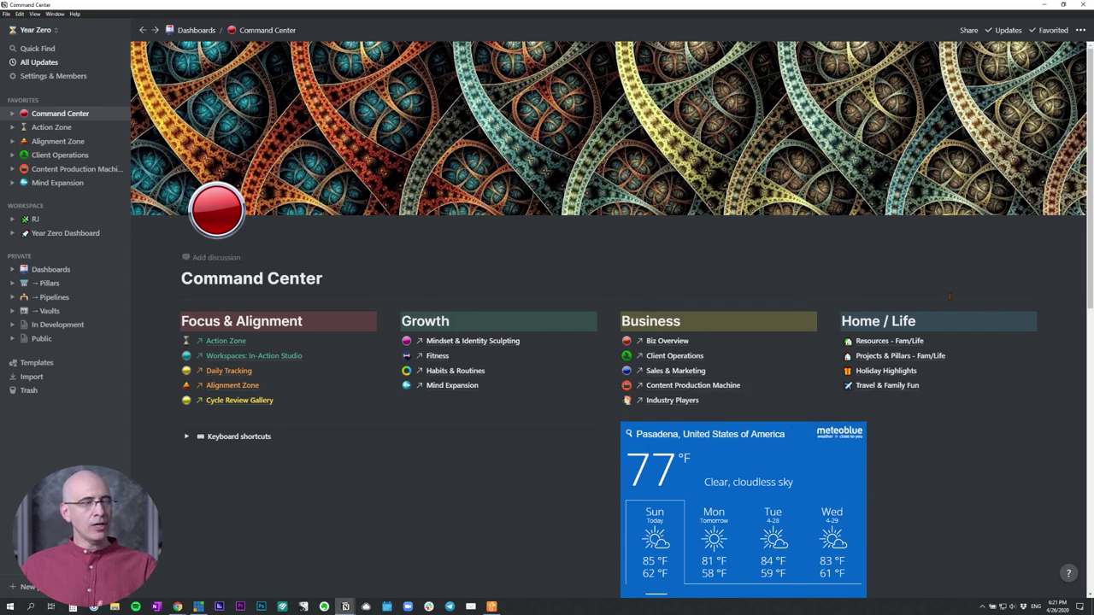
{"action": "left_click", "coordinate": [231, 386]}
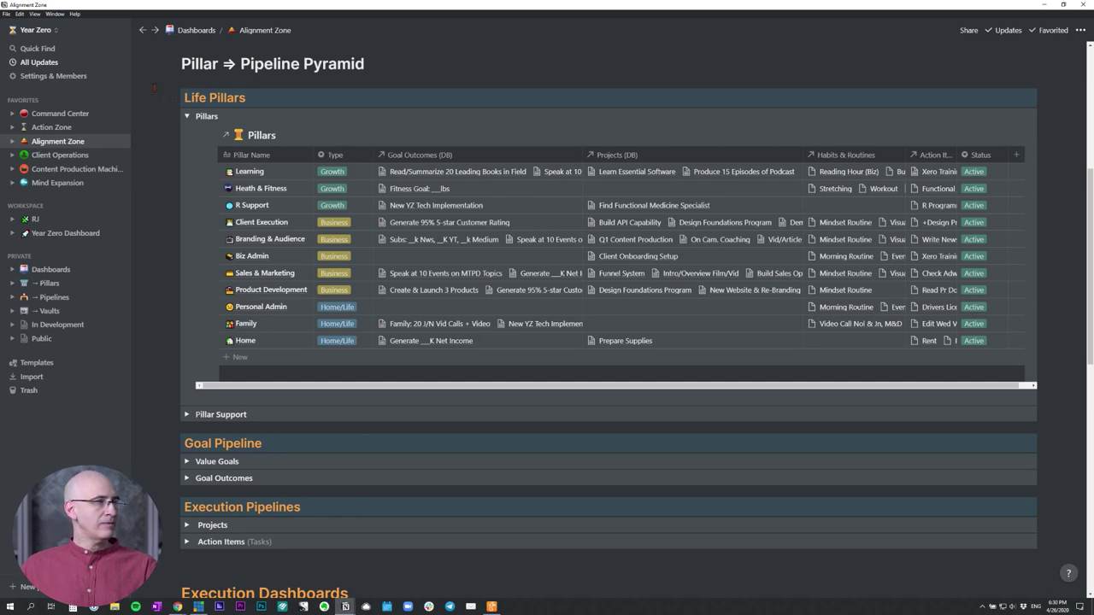
Fold the Pillars toggle so its inline database is hidden on Alignment Zone
{"action": "left_click", "coordinate": [186, 115]}
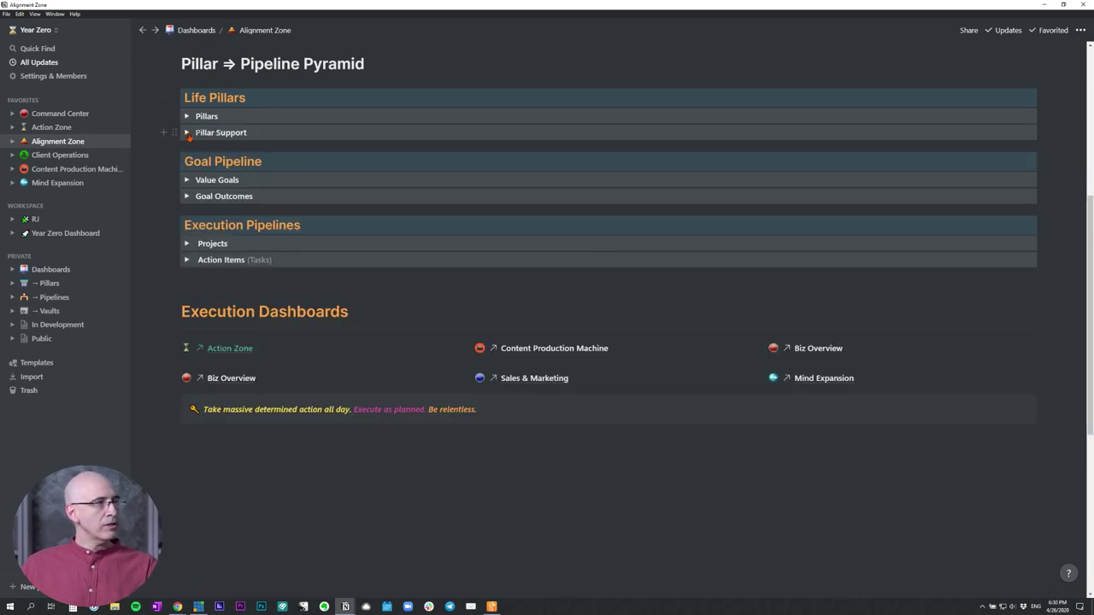
Expand Pillar Support and its Habits & Routines table, re-expanding then refolding Pillars
{"action": "left_click", "coordinate": [187, 133]}
{"action": "scroll", "coordinate": [188, 163], "scroll_direction": "up", "scroll_amount": 1}
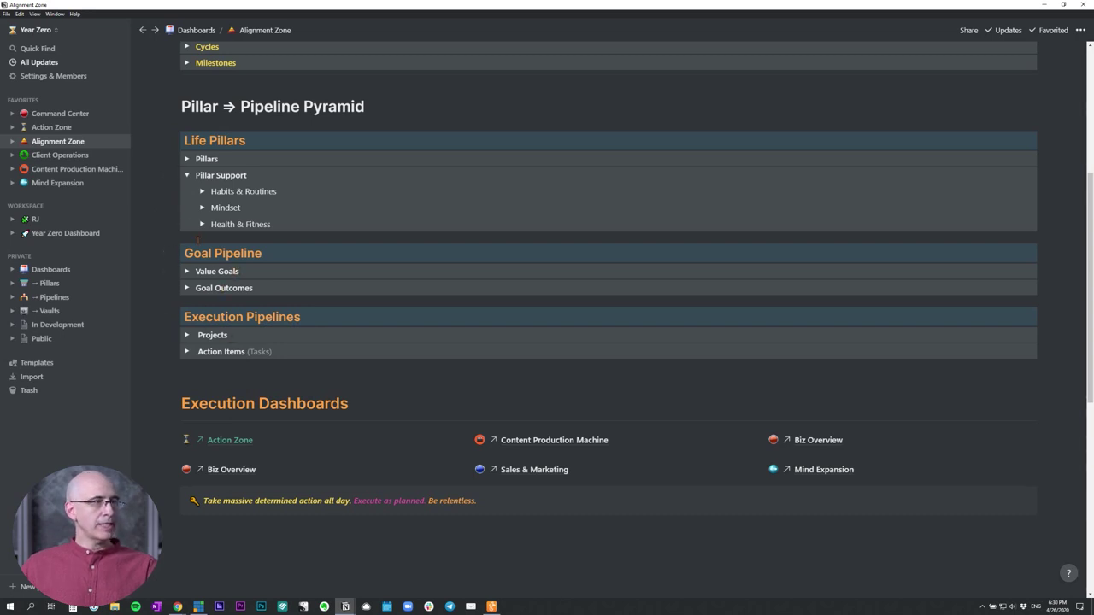
{"action": "left_click", "coordinate": [187, 159]}
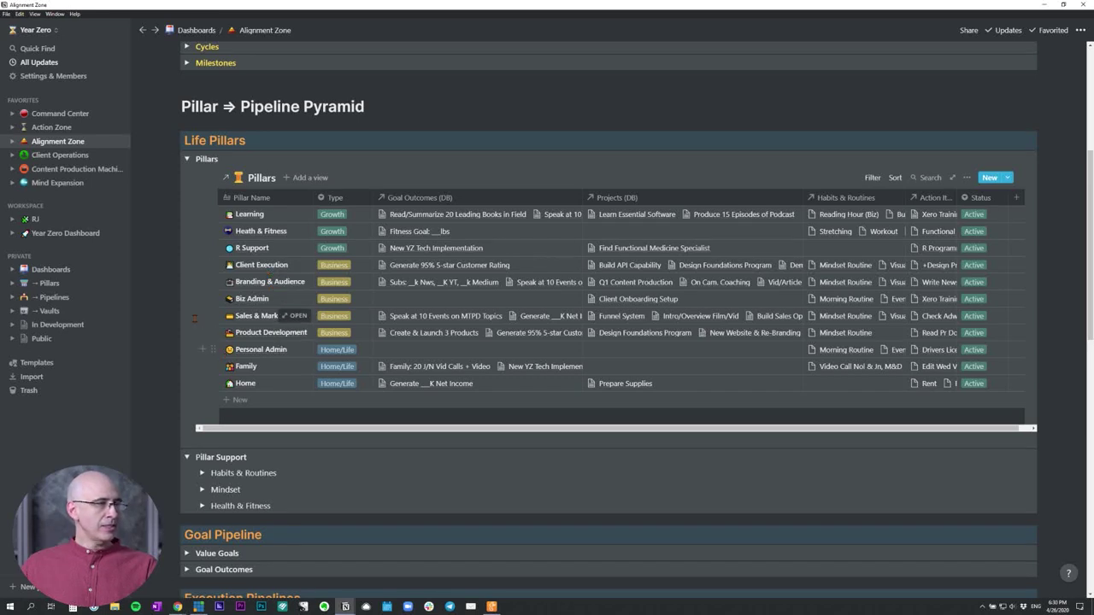
{"action": "scroll", "coordinate": [248, 316], "scroll_direction": "down", "scroll_amount": 2}
{"action": "left_click", "coordinate": [187, 75]}
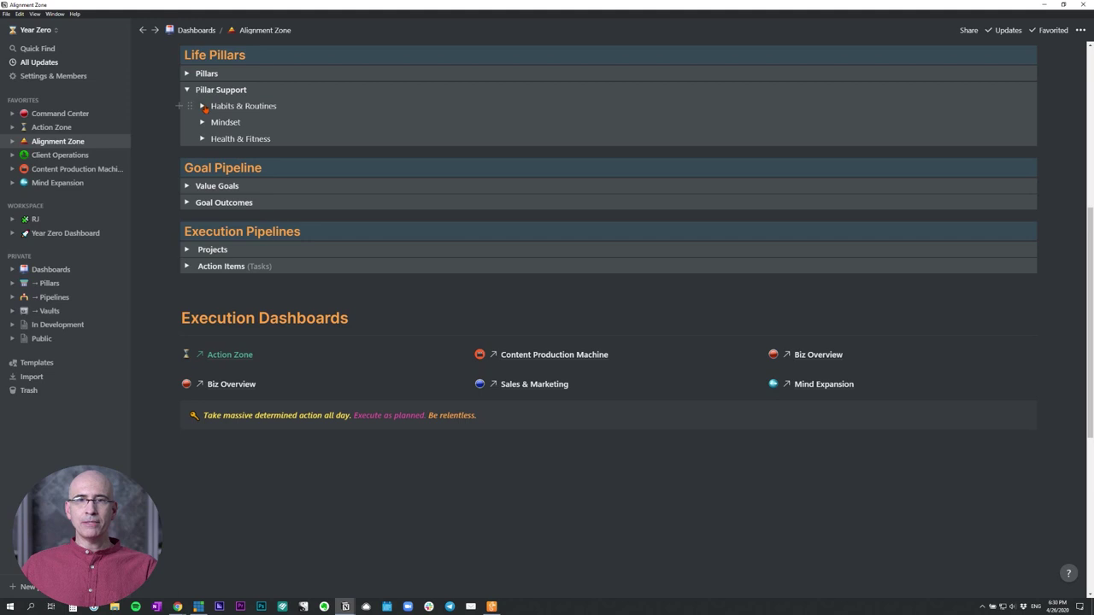
{"action": "left_click", "coordinate": [202, 106]}
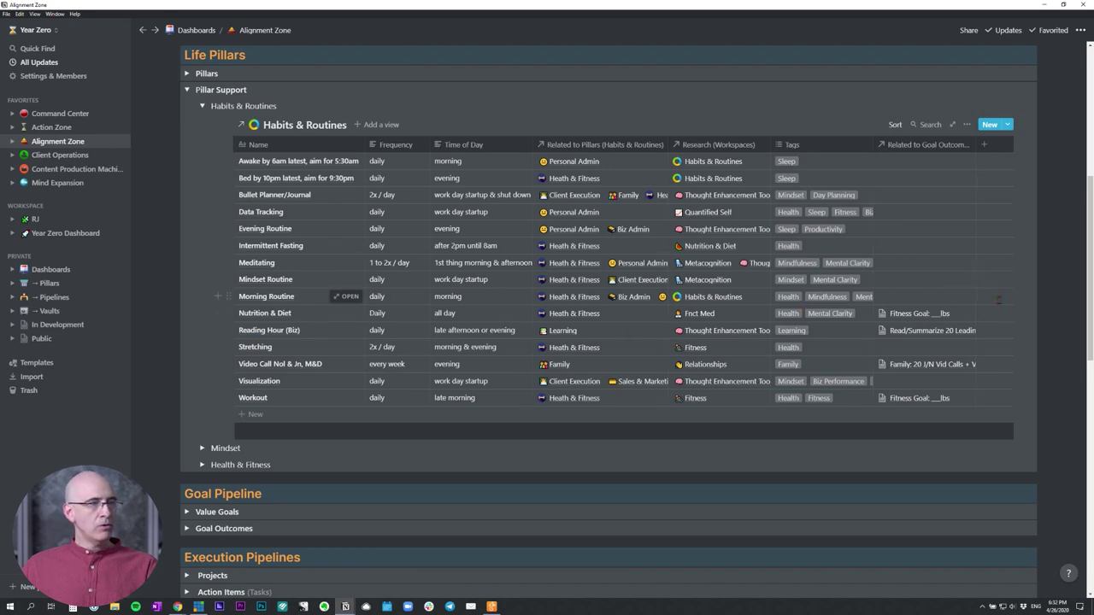
Check Reading Hour (Biz)'s linked goal outcomes, close them, and fold Habits & Routines
{"action": "left_click", "coordinate": [903, 334]}
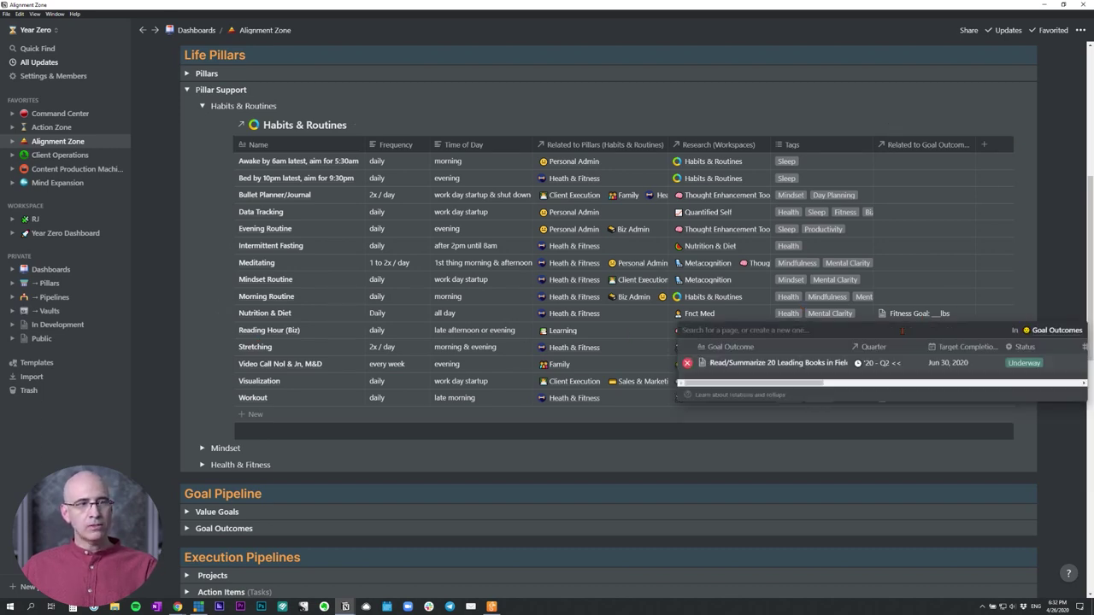
{"action": "left_click", "coordinate": [917, 299]}
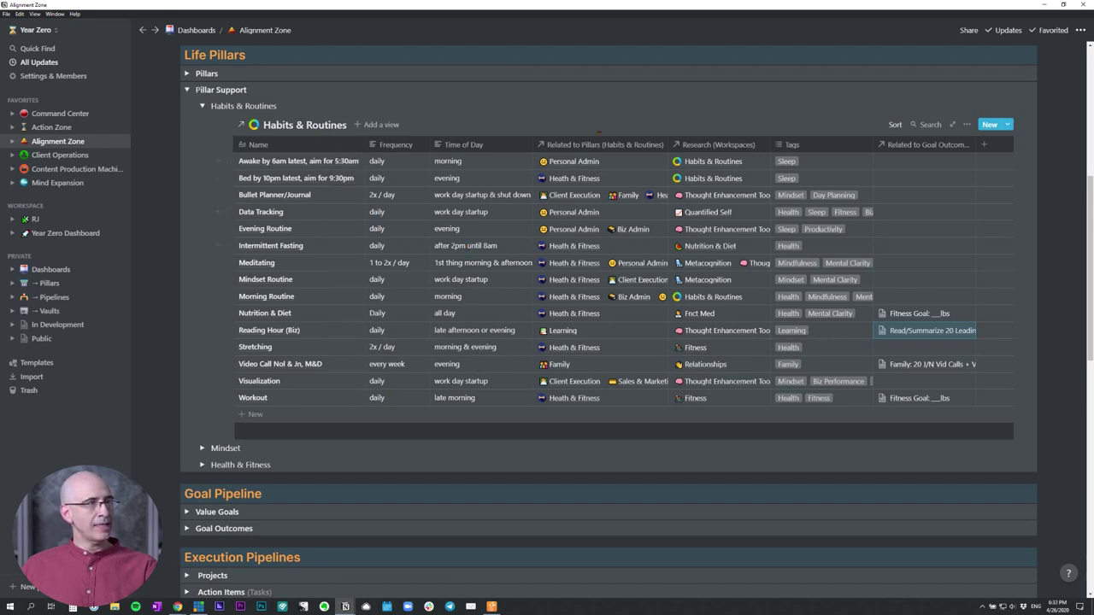
{"action": "left_click", "coordinate": [202, 108]}
Expand Mindset to reveal its Mindset & Identity Sculpting page link
{"action": "left_click", "coordinate": [201, 123]}
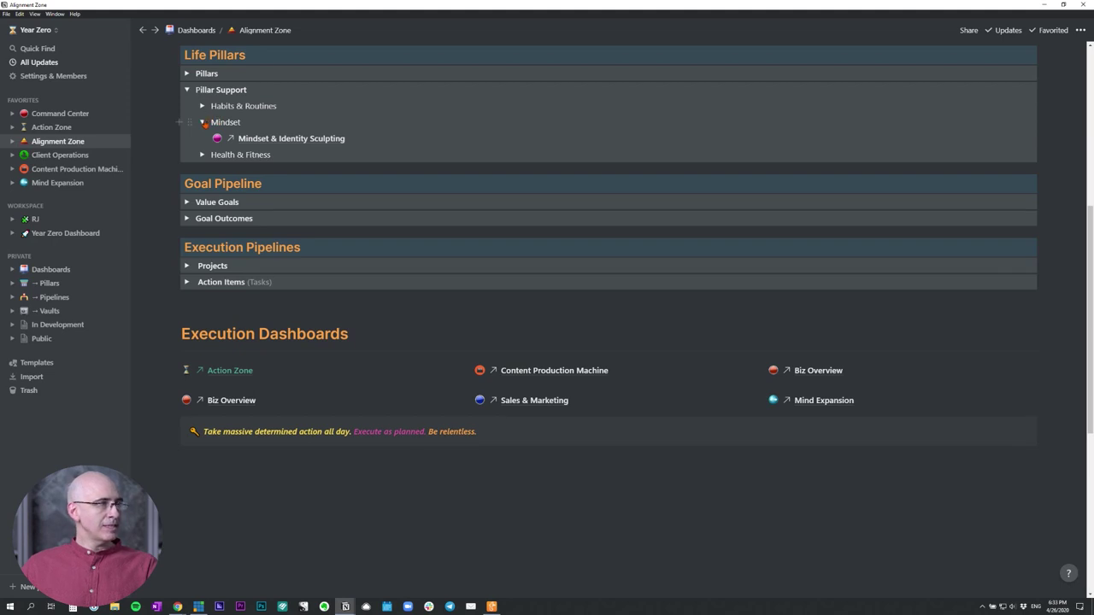
Fold the Mindset toggle and put the cursor at the end of Health & Fitness
{"action": "left_click", "coordinate": [203, 123]}
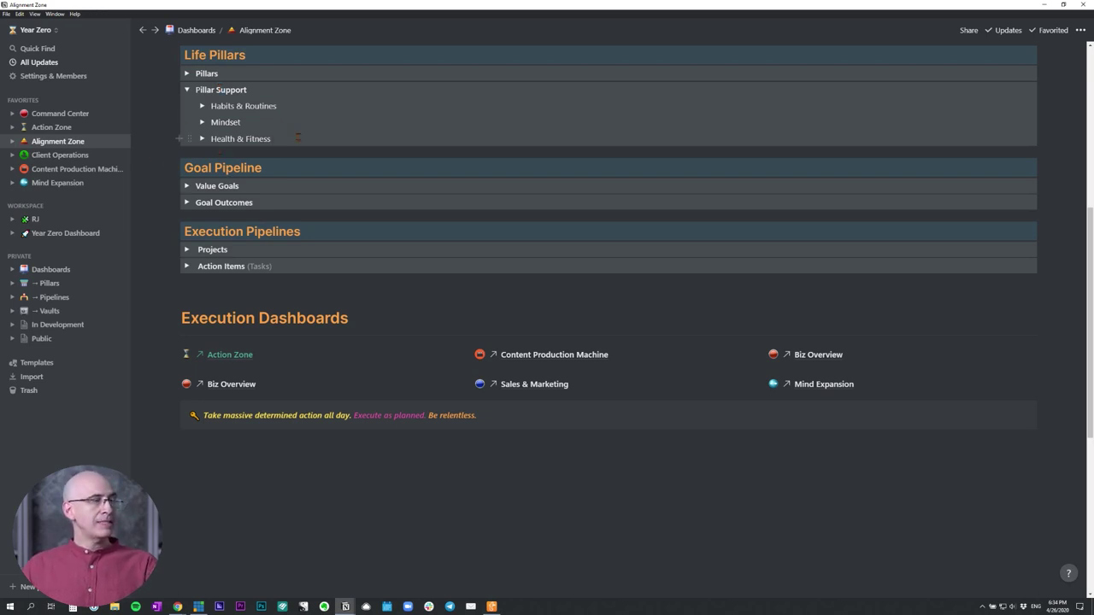
{"action": "left_click", "coordinate": [298, 137]}
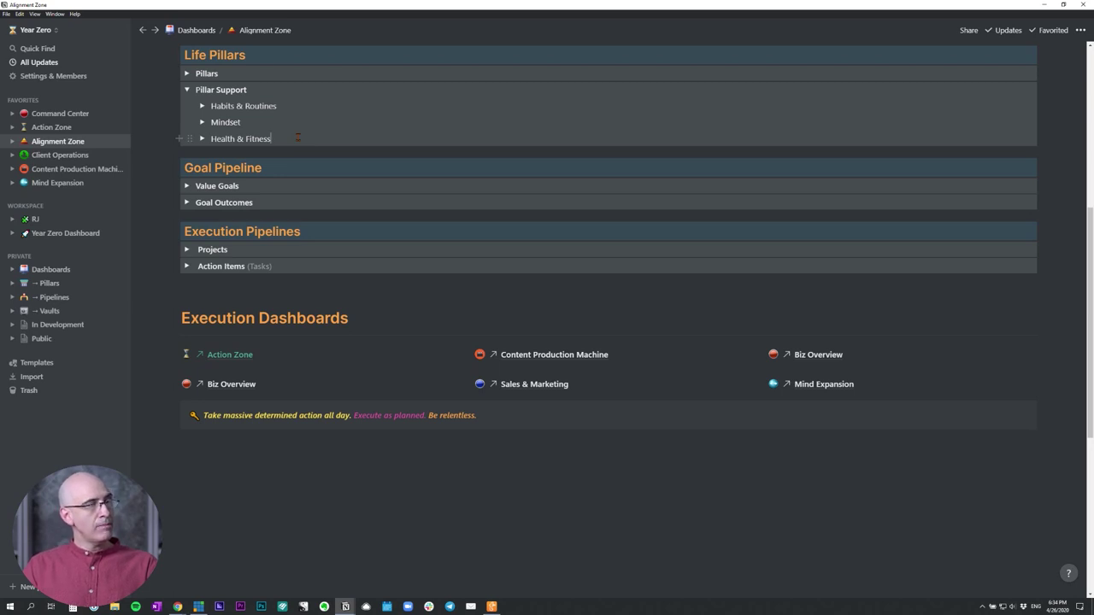
Expand the sidebar Pillars page to reveal Daily Tracking and copy that page's link
{"action": "key", "text": "Return"}
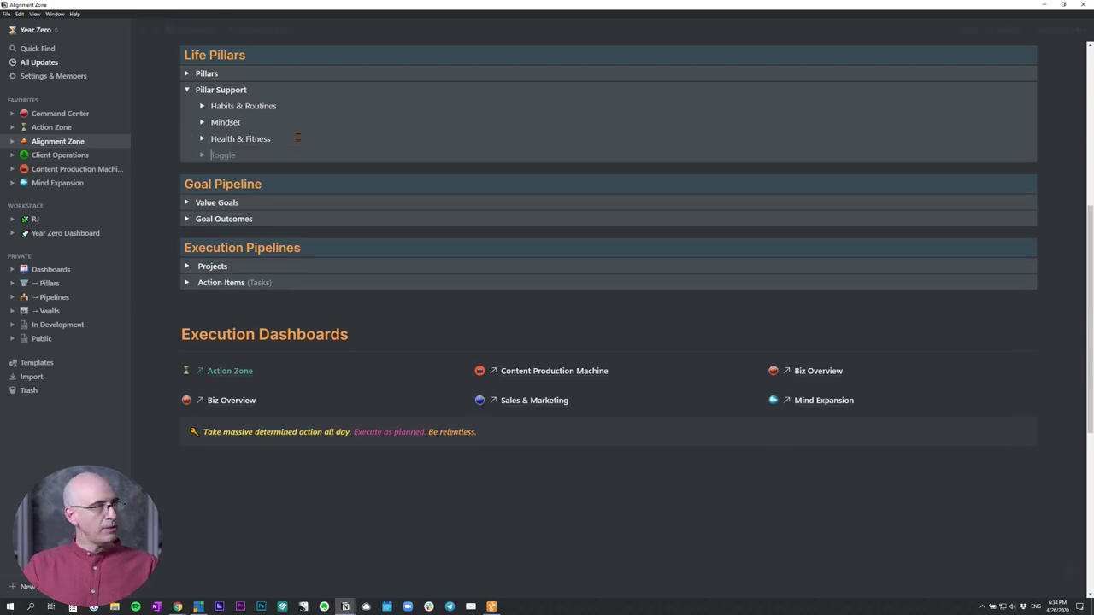
{"action": "key", "text": "BackSpace"}
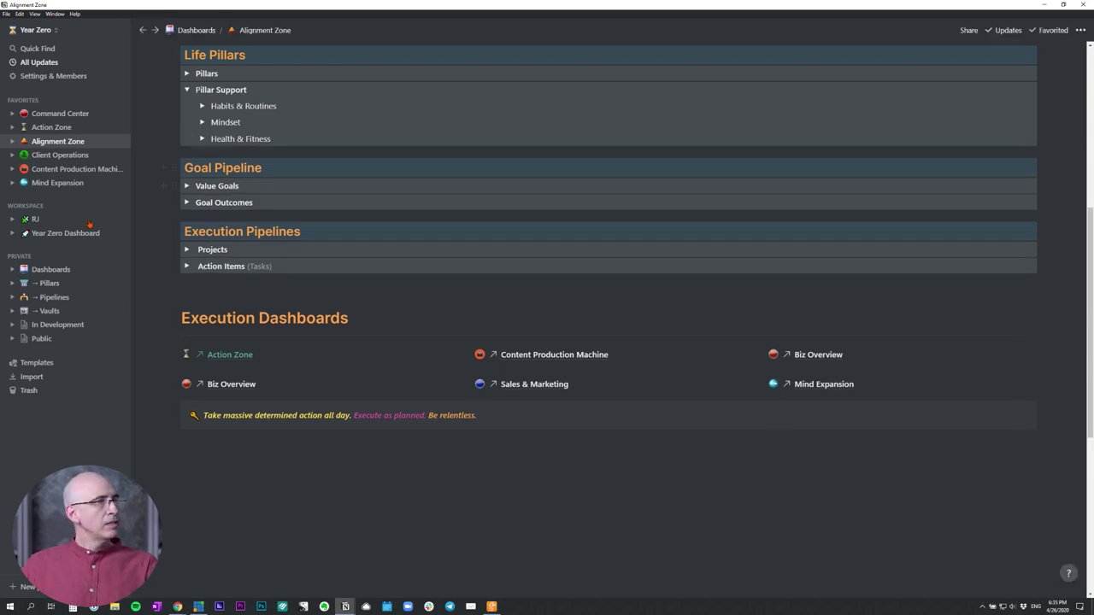
{"action": "left_click", "coordinate": [13, 285]}
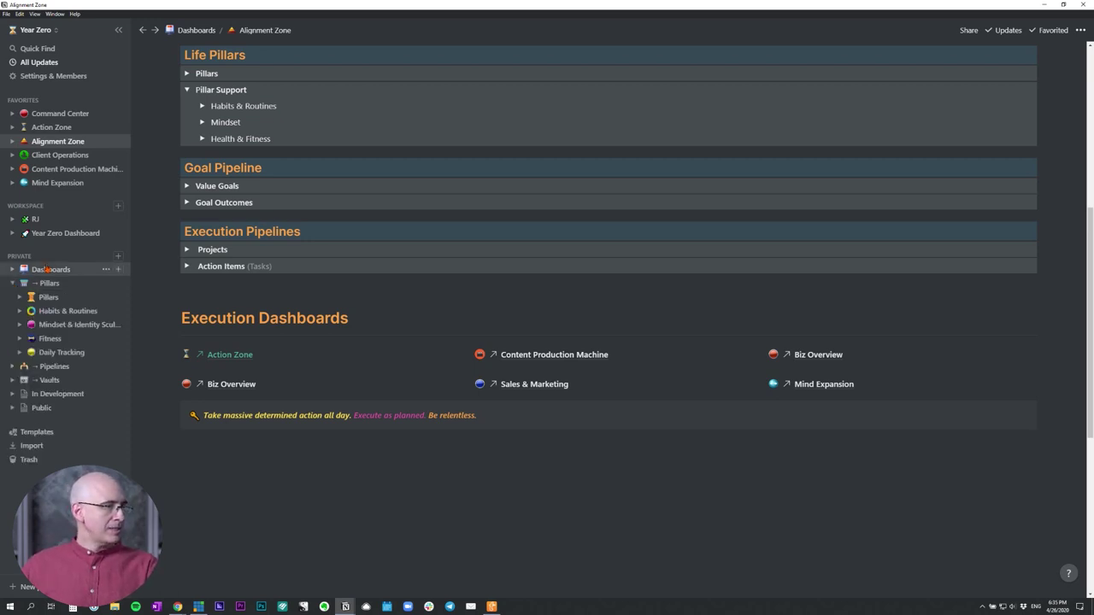
{"action": "left_click", "coordinate": [11, 284]}
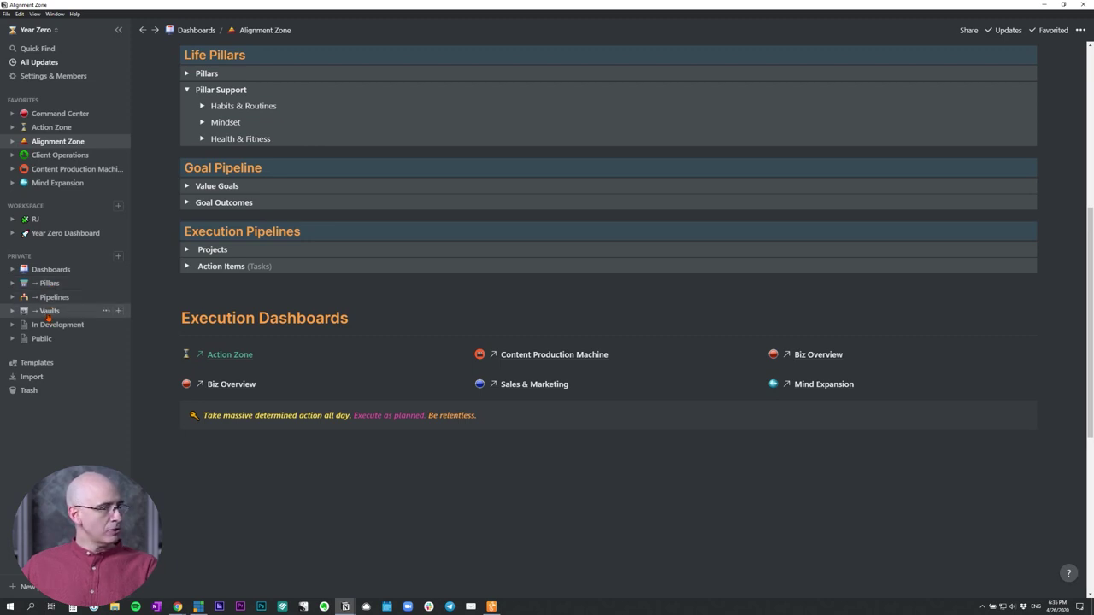
{"action": "left_click", "coordinate": [12, 283]}
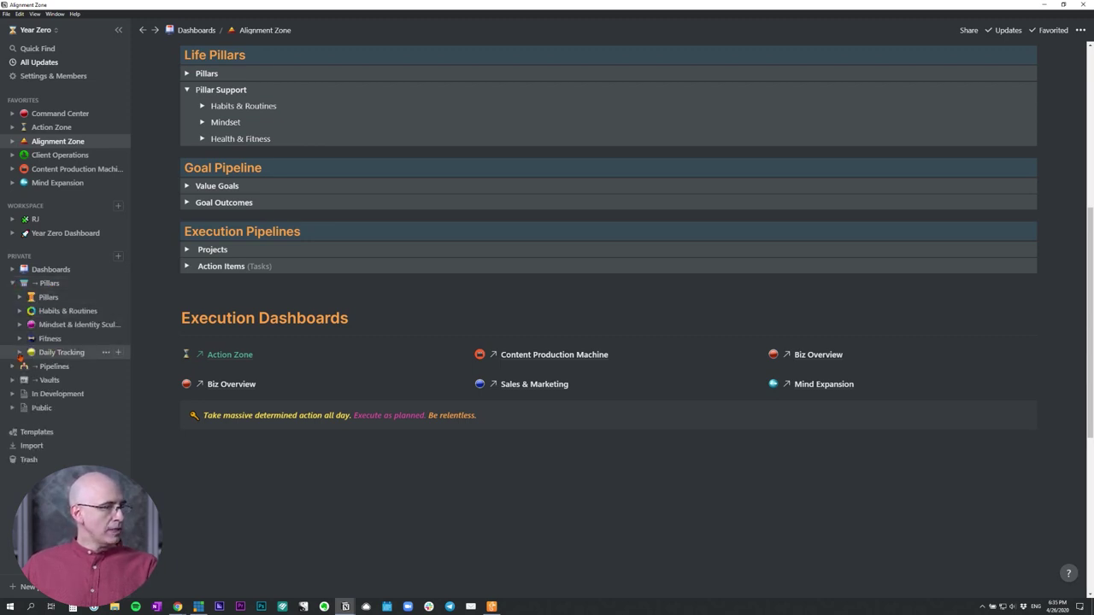
{"action": "left_click", "coordinate": [105, 352]}
Add a 'Daily Tracking' line below Health & Fitness linked to the Daily Tracking page
{"action": "key", "text": "Escape"}
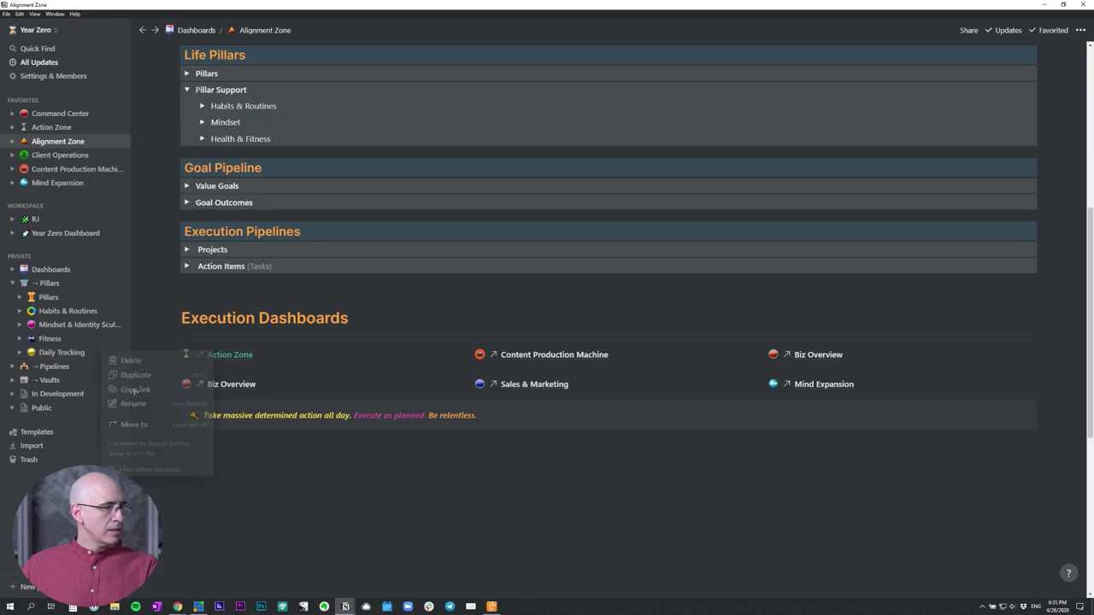
{"action": "key", "text": "Return"}
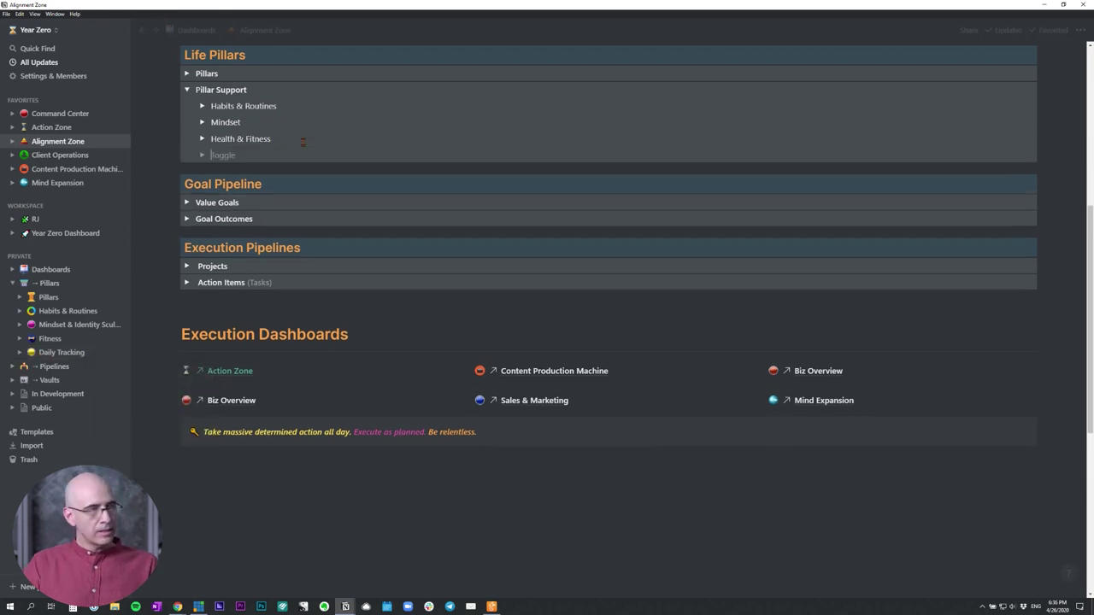
{"action": "type", "text": "Daily Tracking"}
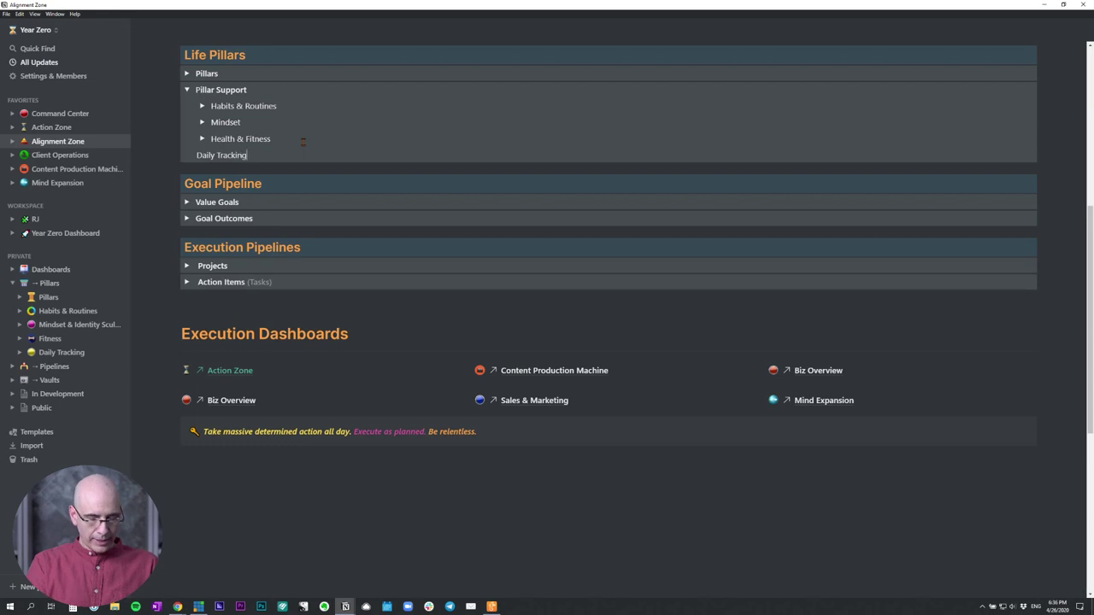
{"action": "key", "text": "shift+Home"}
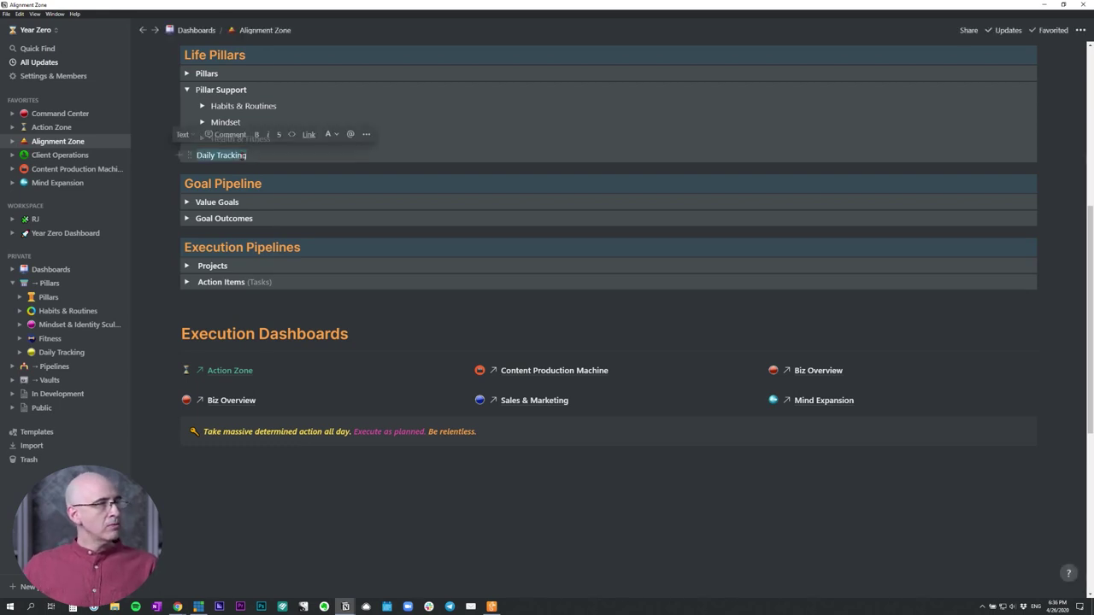
{"action": "left_click", "coordinate": [308, 135]}
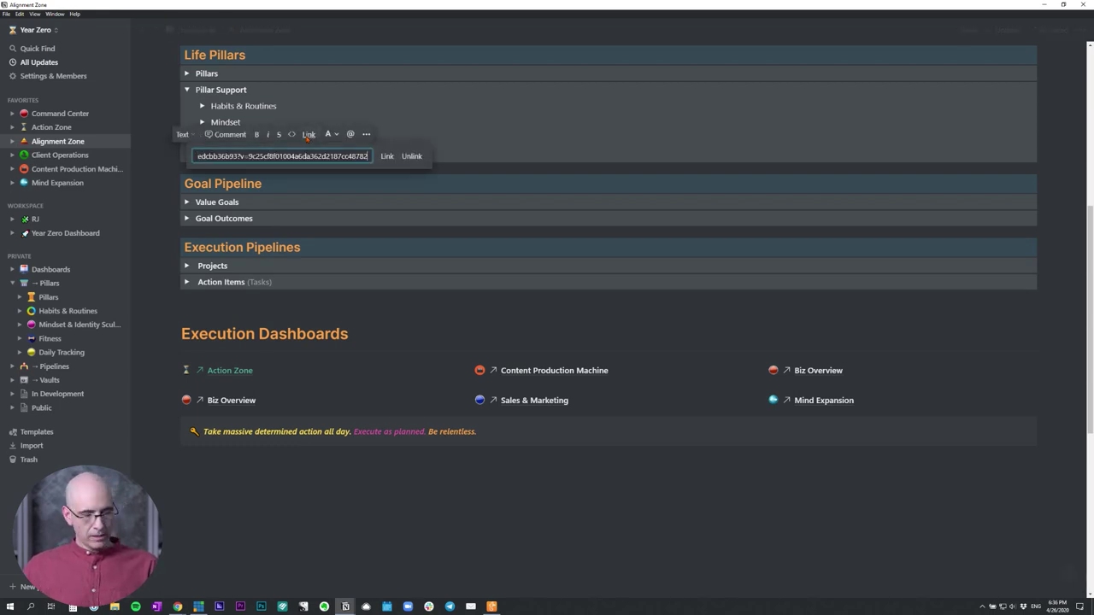
{"action": "key", "text": "Return"}
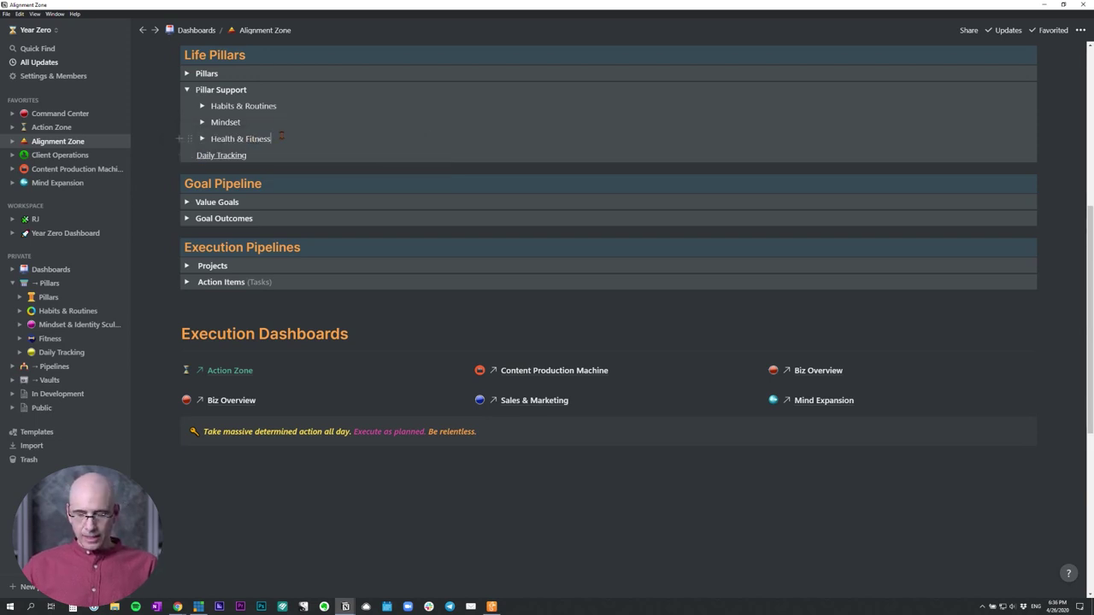
Indent Daily Tracking under Pillar Support and collapse Pillar Support to verify it
{"action": "key", "text": "Down"}
{"action": "key", "text": "Tab"}
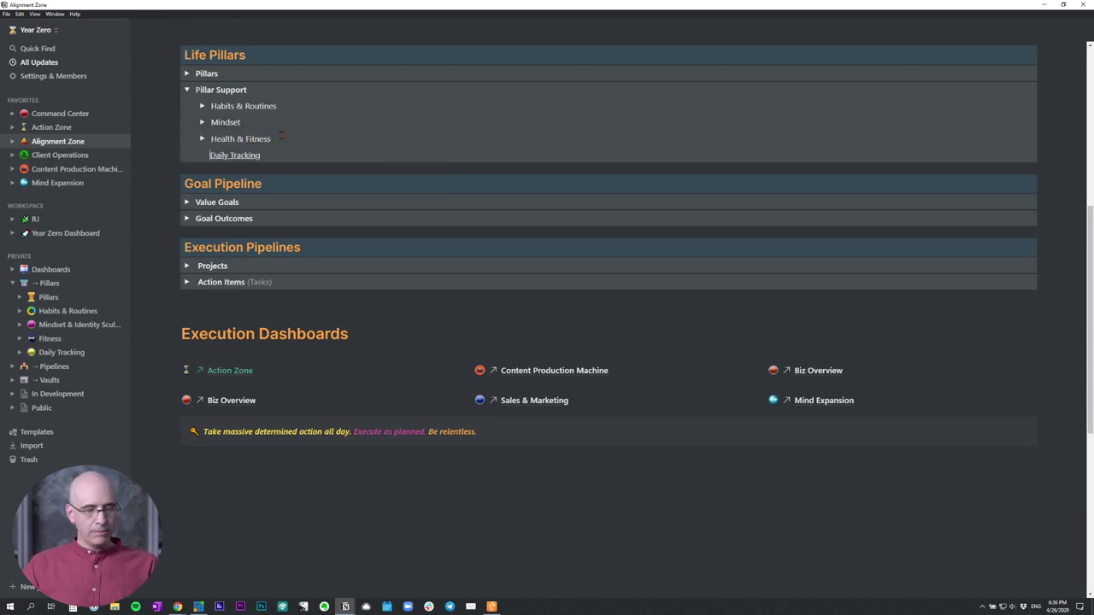
{"action": "scroll", "coordinate": [374, 167], "scroll_direction": "up", "scroll_amount": 2}
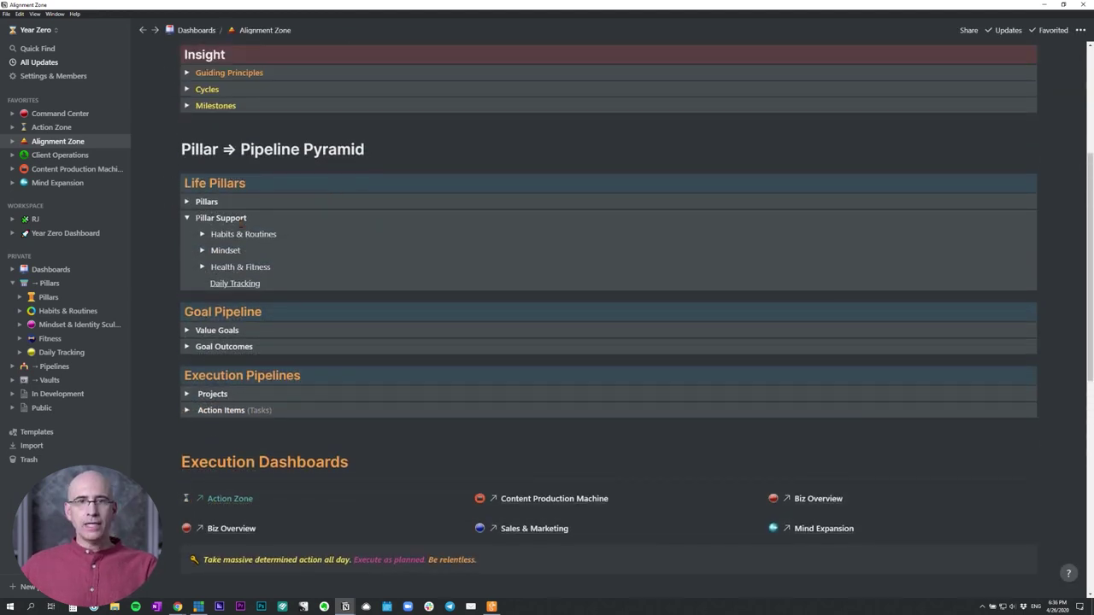
{"action": "left_click", "coordinate": [187, 218]}
Fold the Pillar Support toggle closed and expand Pillars to reveal its eleven-pillar database table
{"action": "left_click", "coordinate": [187, 218]}
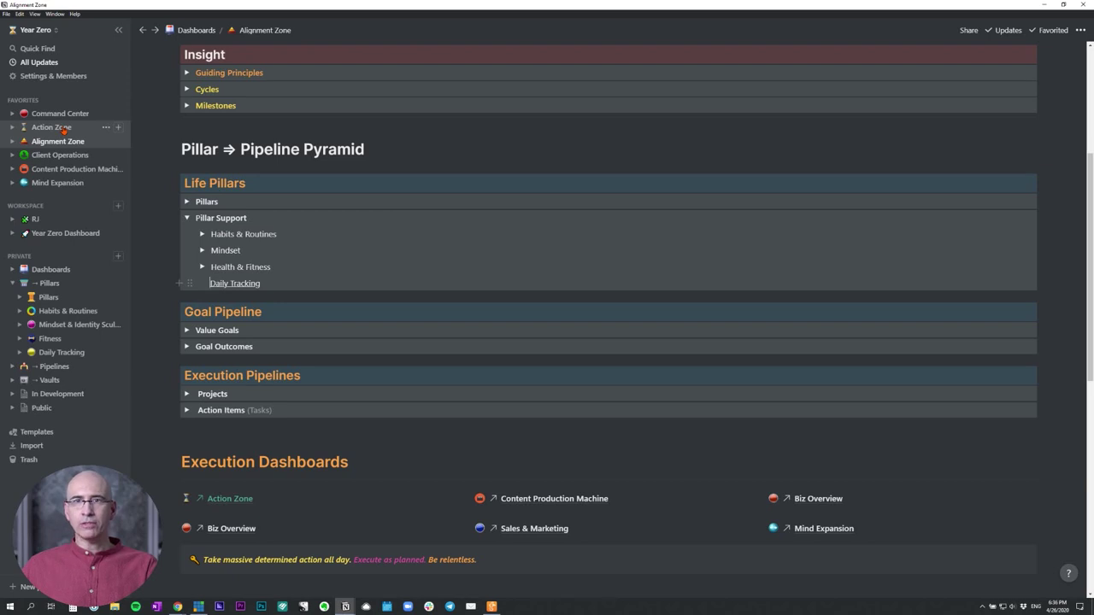
{"action": "left_click", "coordinate": [188, 218]}
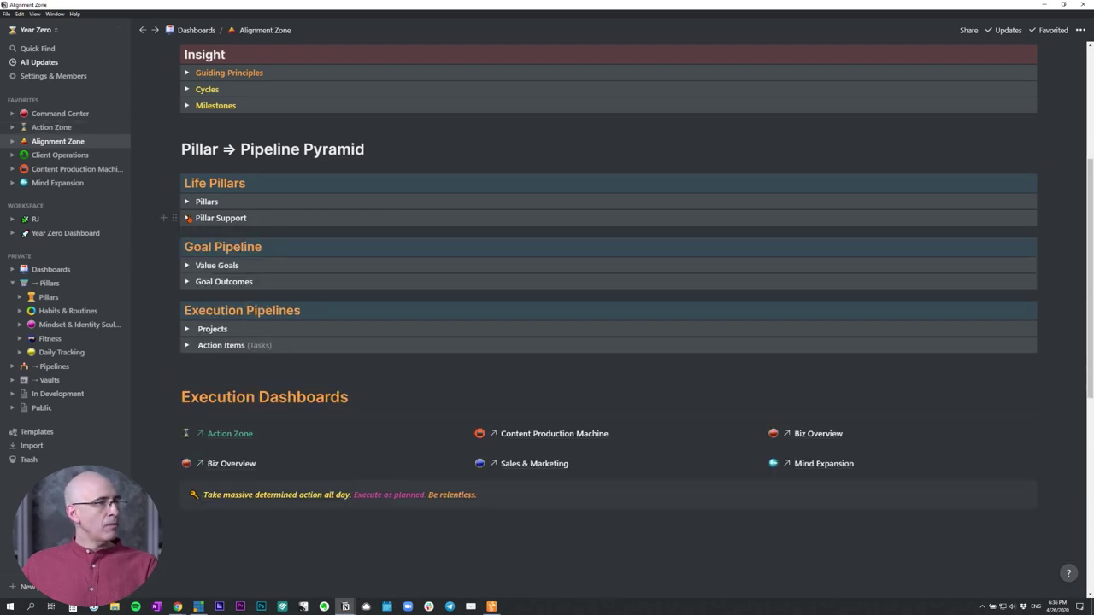
{"action": "left_click", "coordinate": [187, 218]}
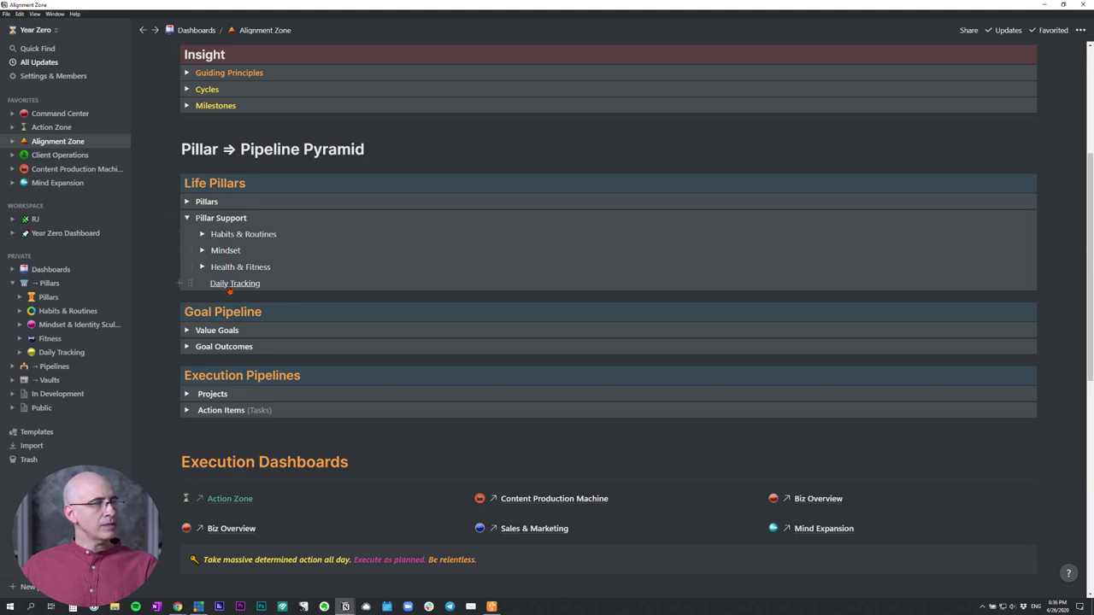
{"action": "left_click", "coordinate": [187, 218]}
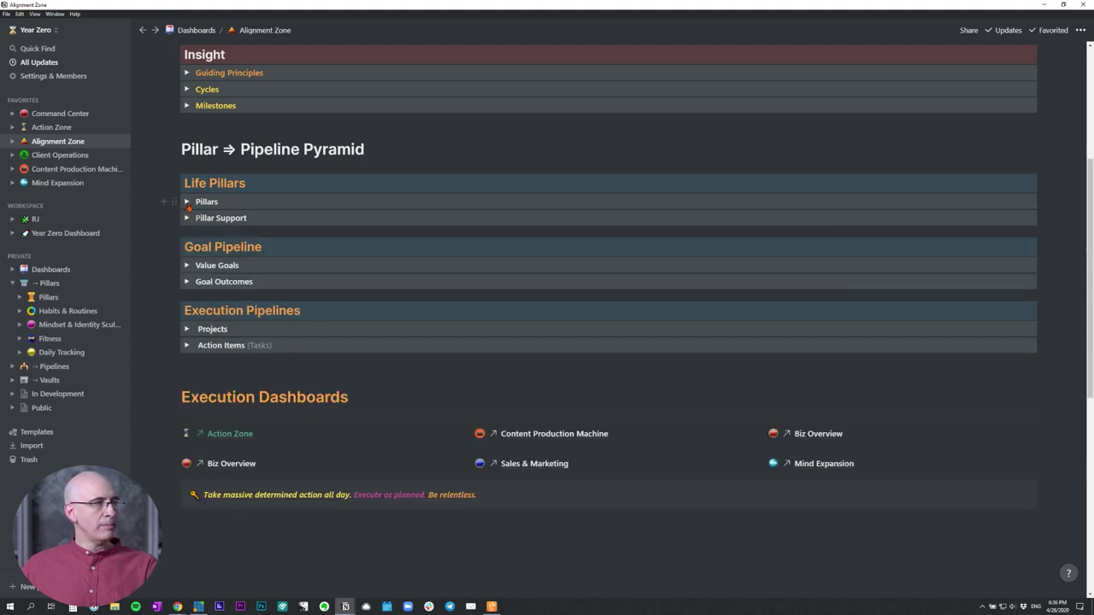
{"action": "left_click", "coordinate": [187, 203]}
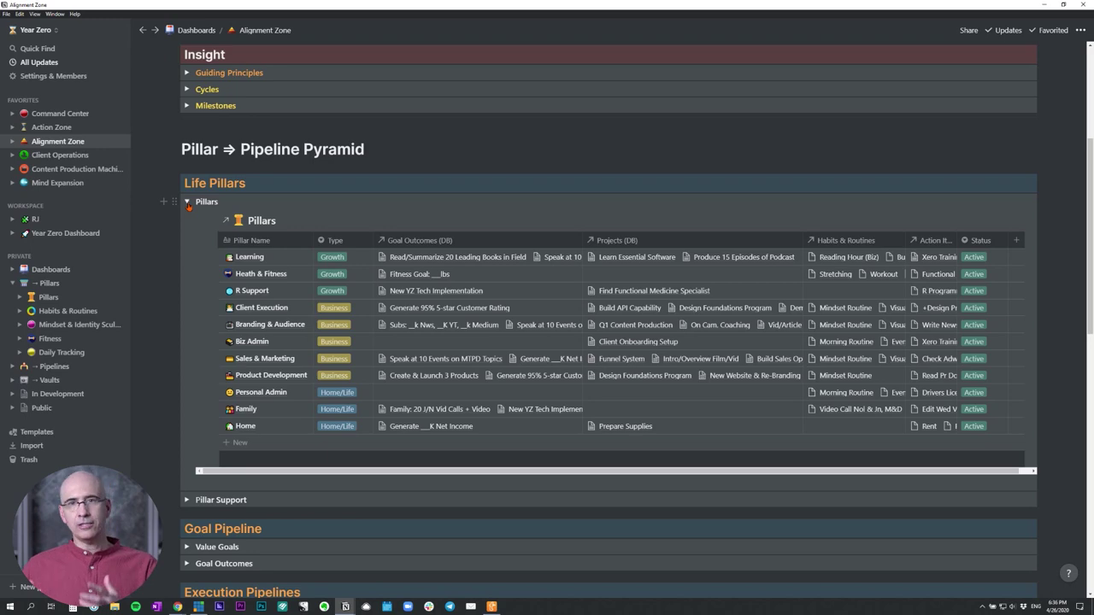